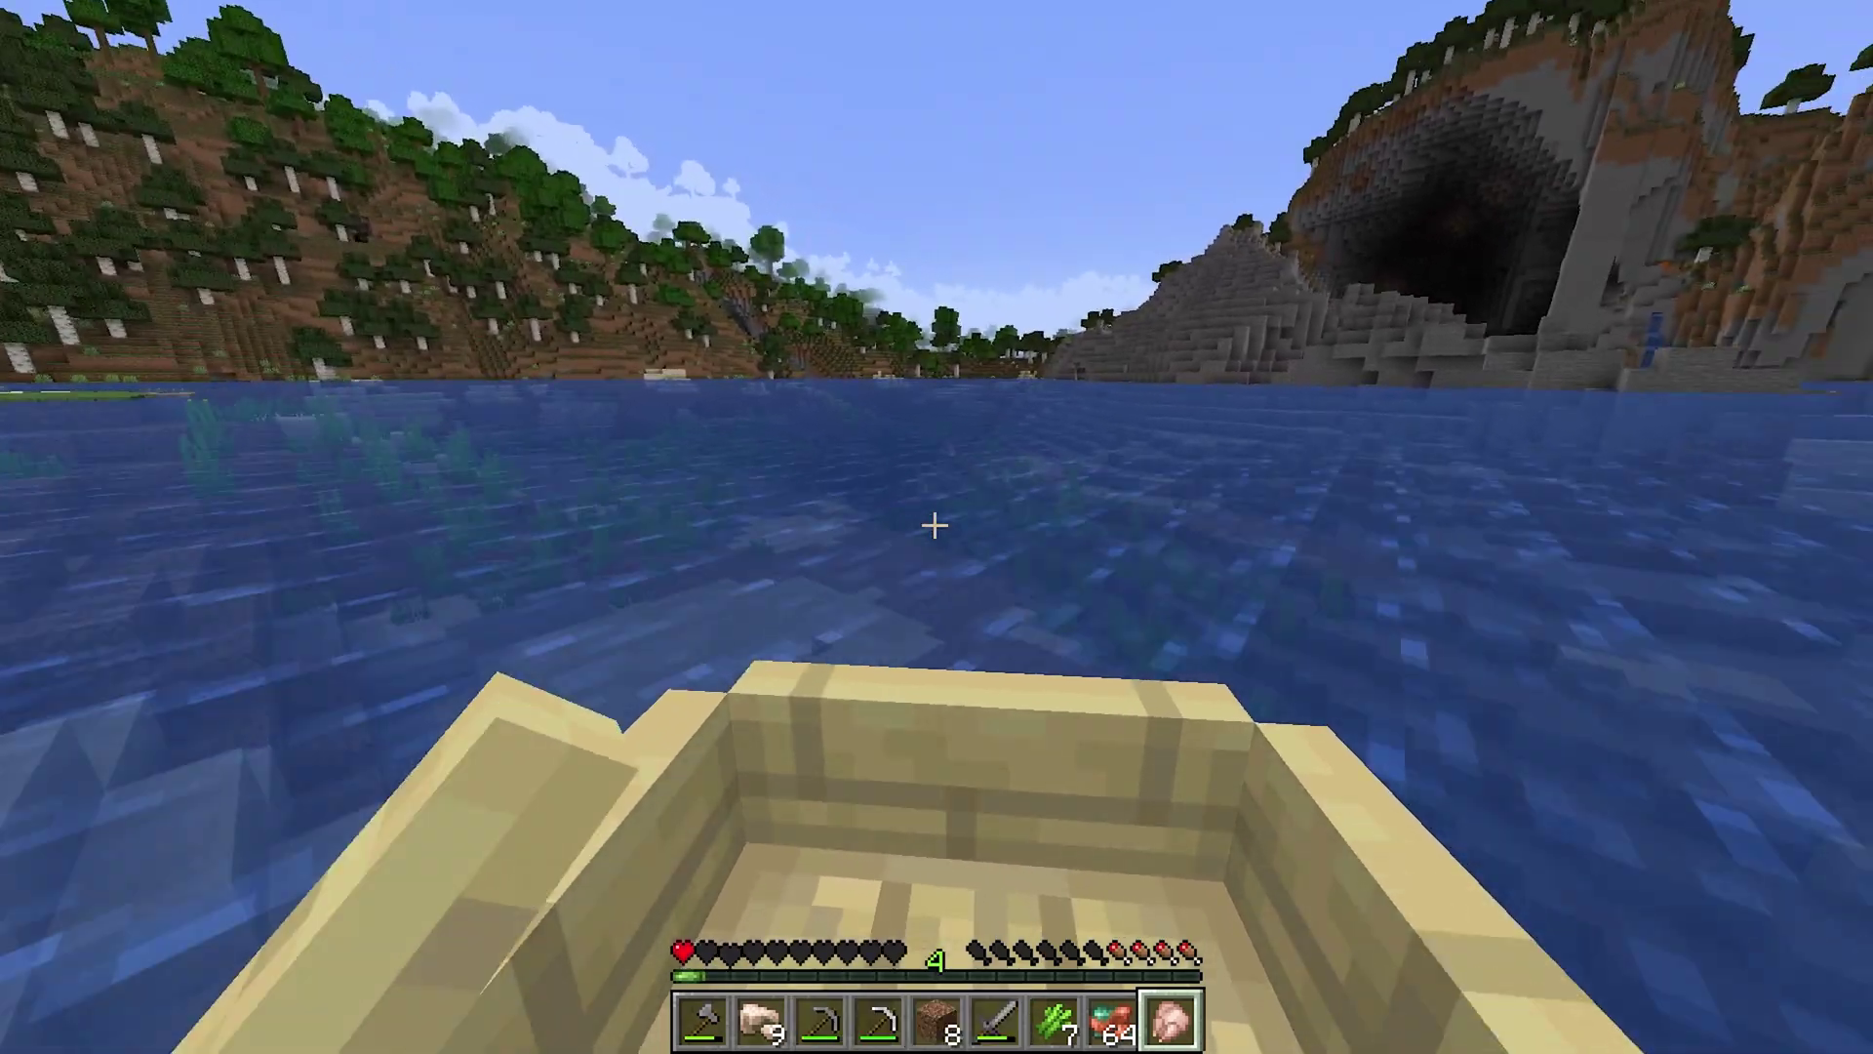
# Step: Switch the Minecraft camera to third-person rear view behind the boating player
pyautogui.press('F5')
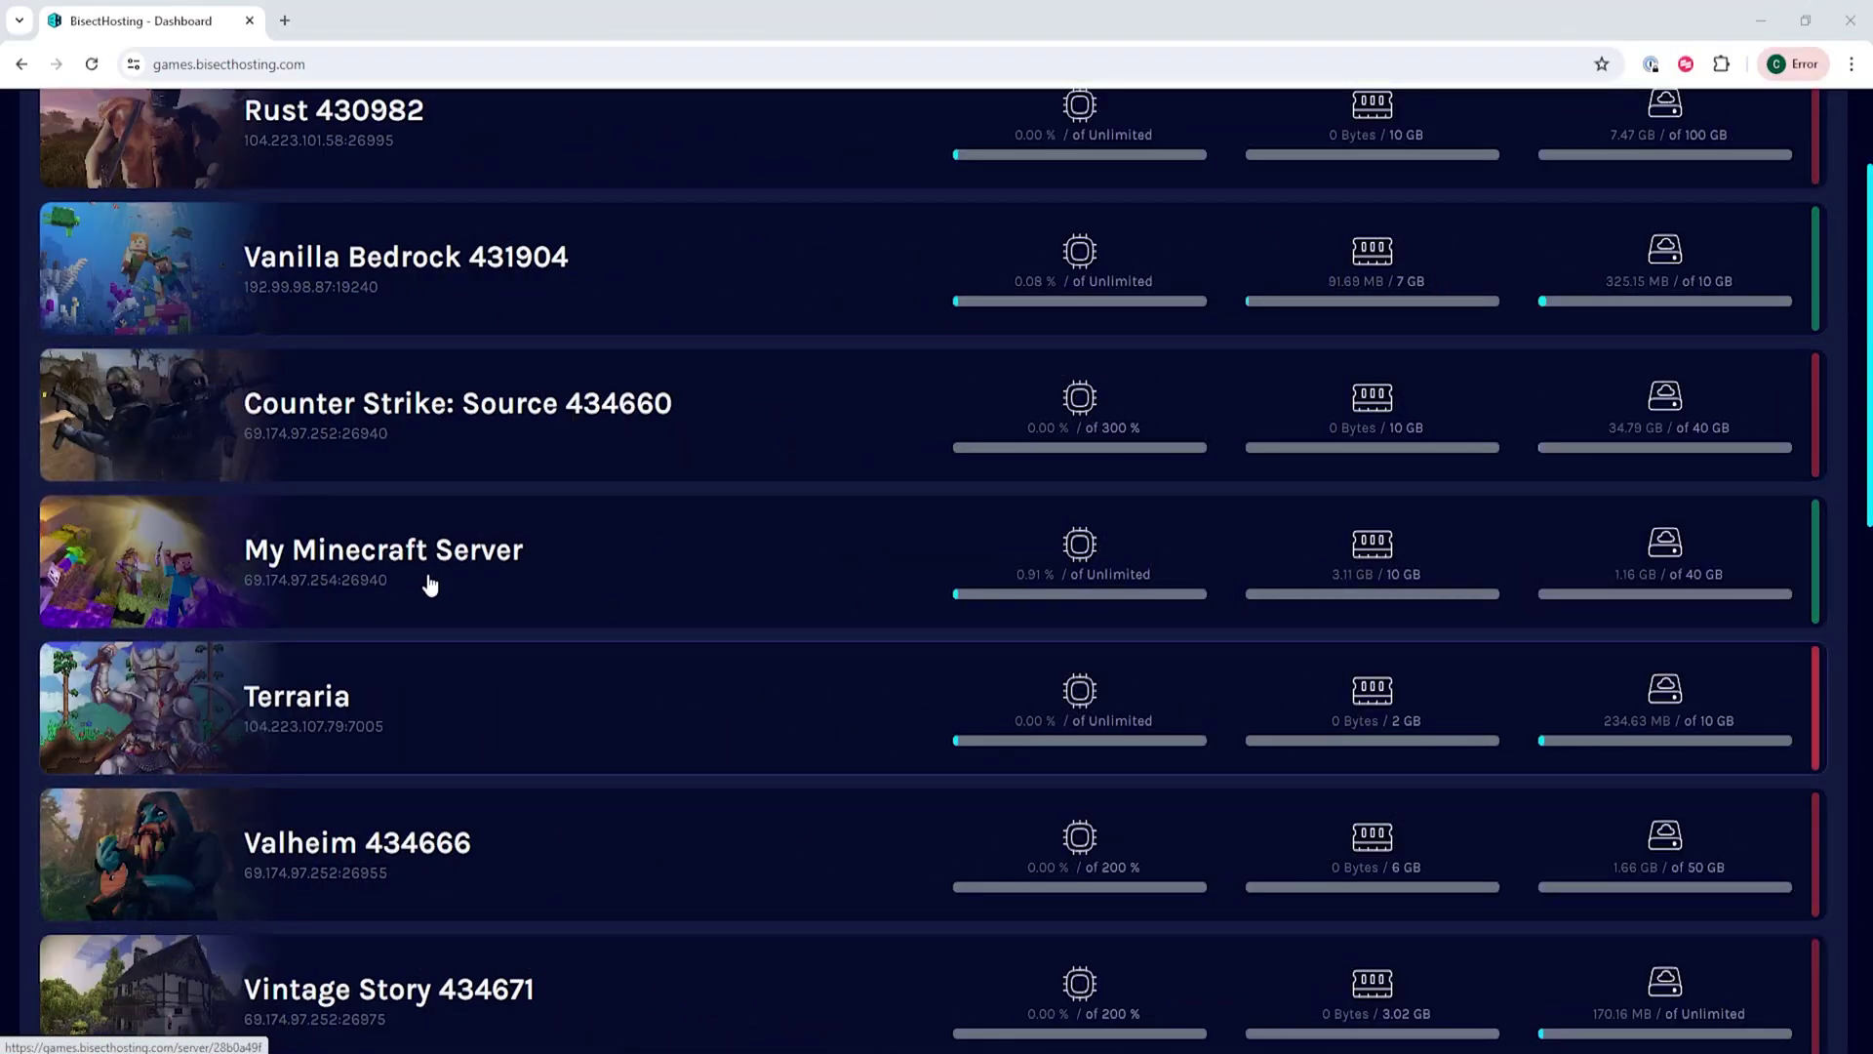
# Step: Open My Minecraft Server from the dashboard and stop it so it shows Offline
pyautogui.click(465, 585)
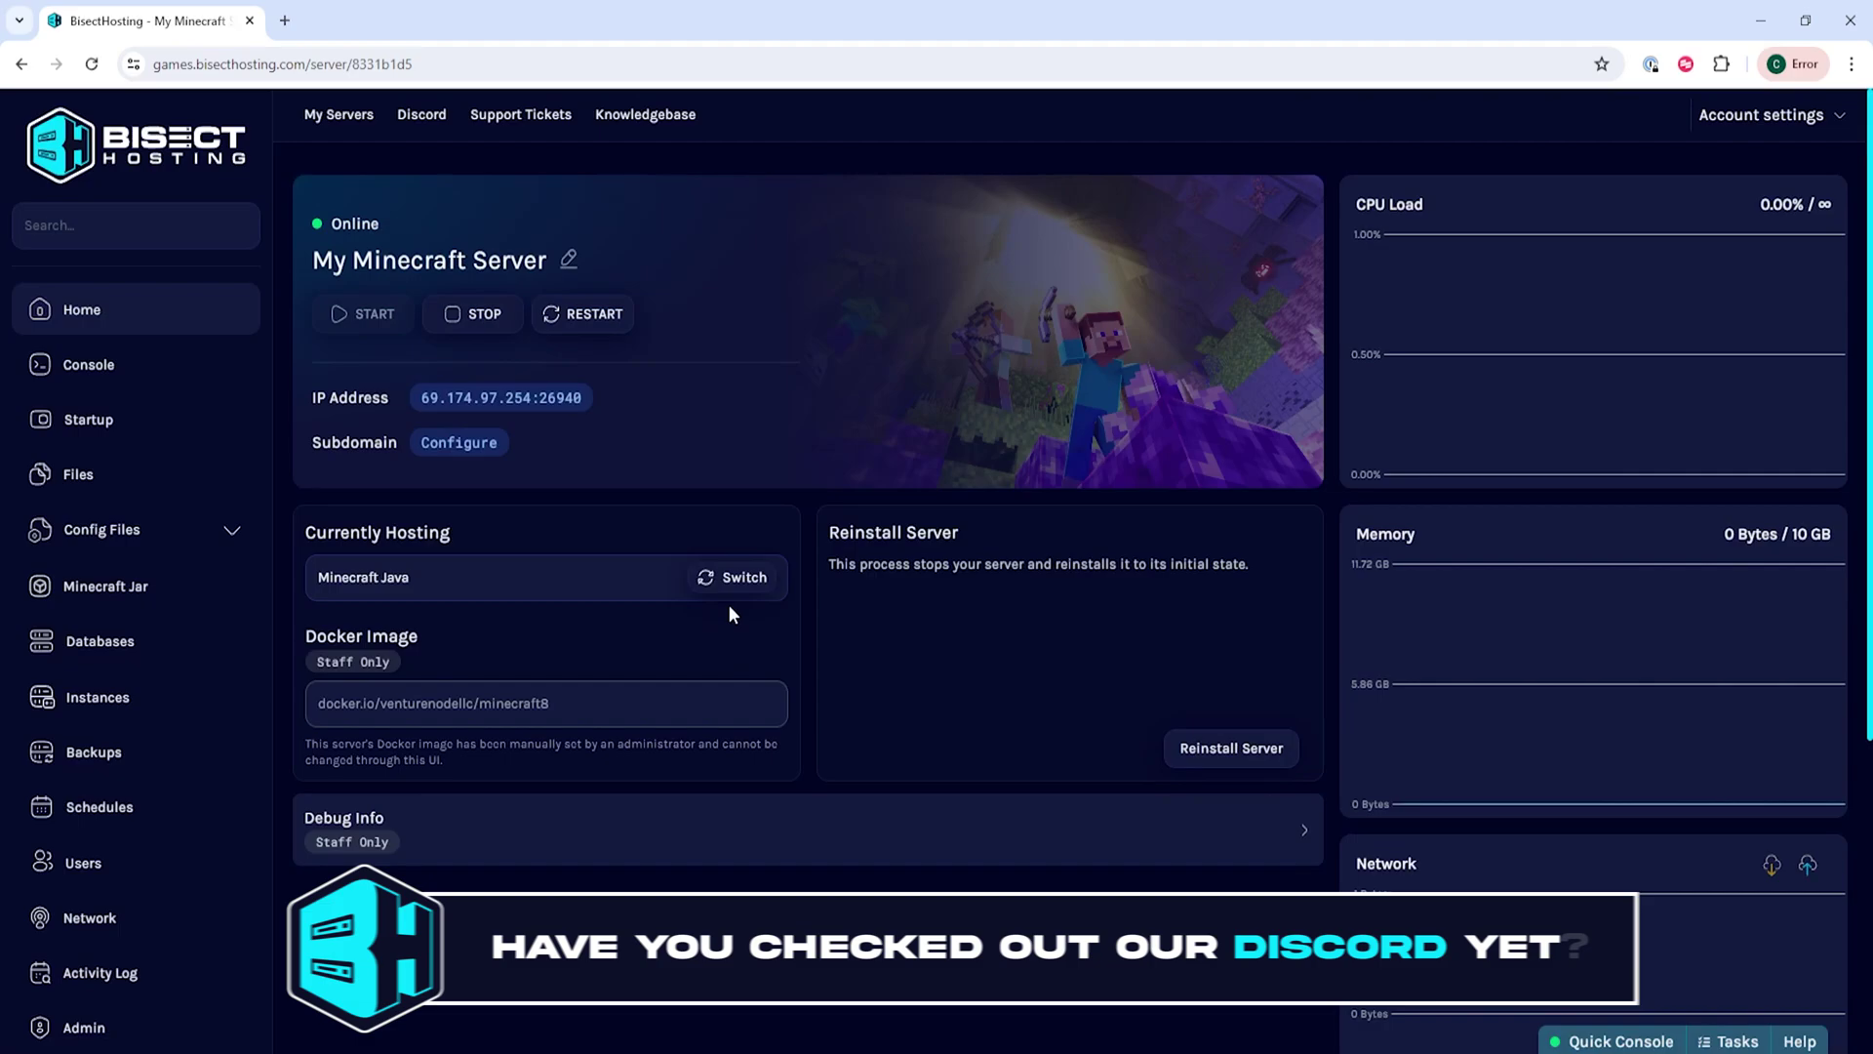
pyautogui.click(484, 316)
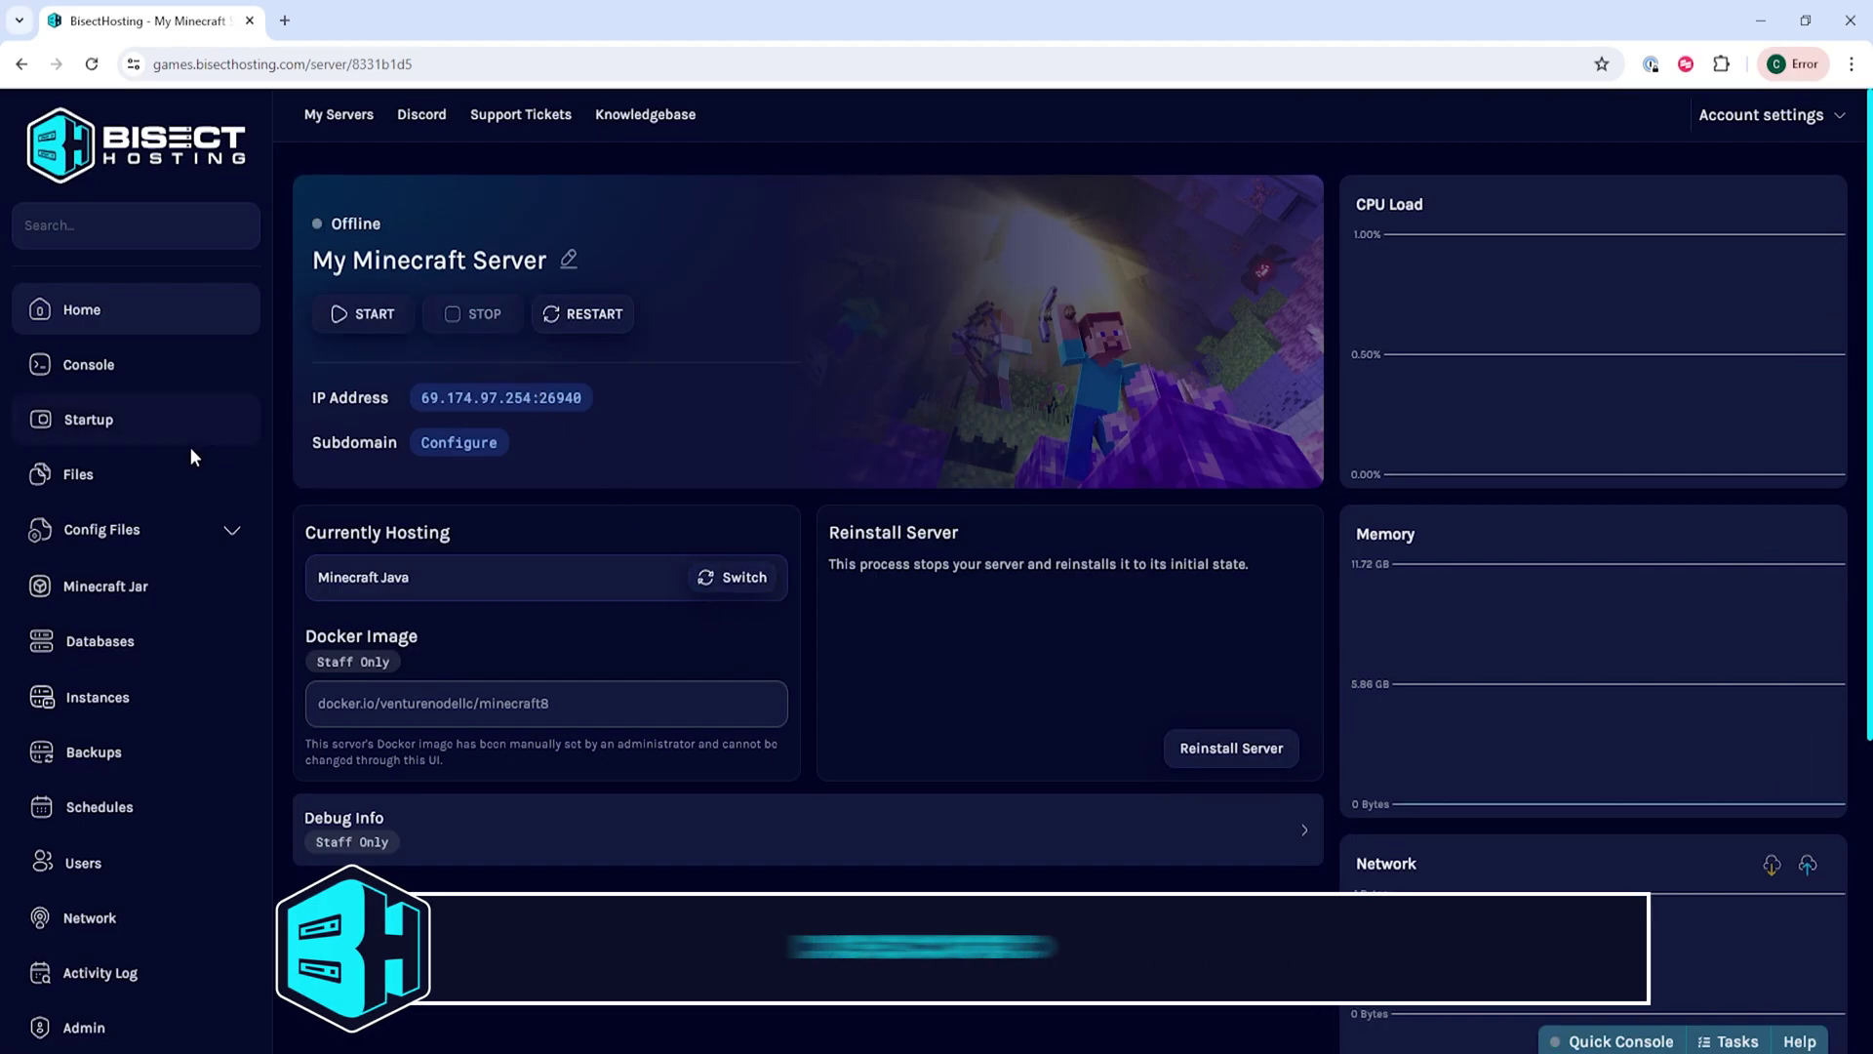
pyautogui.click(126, 484)
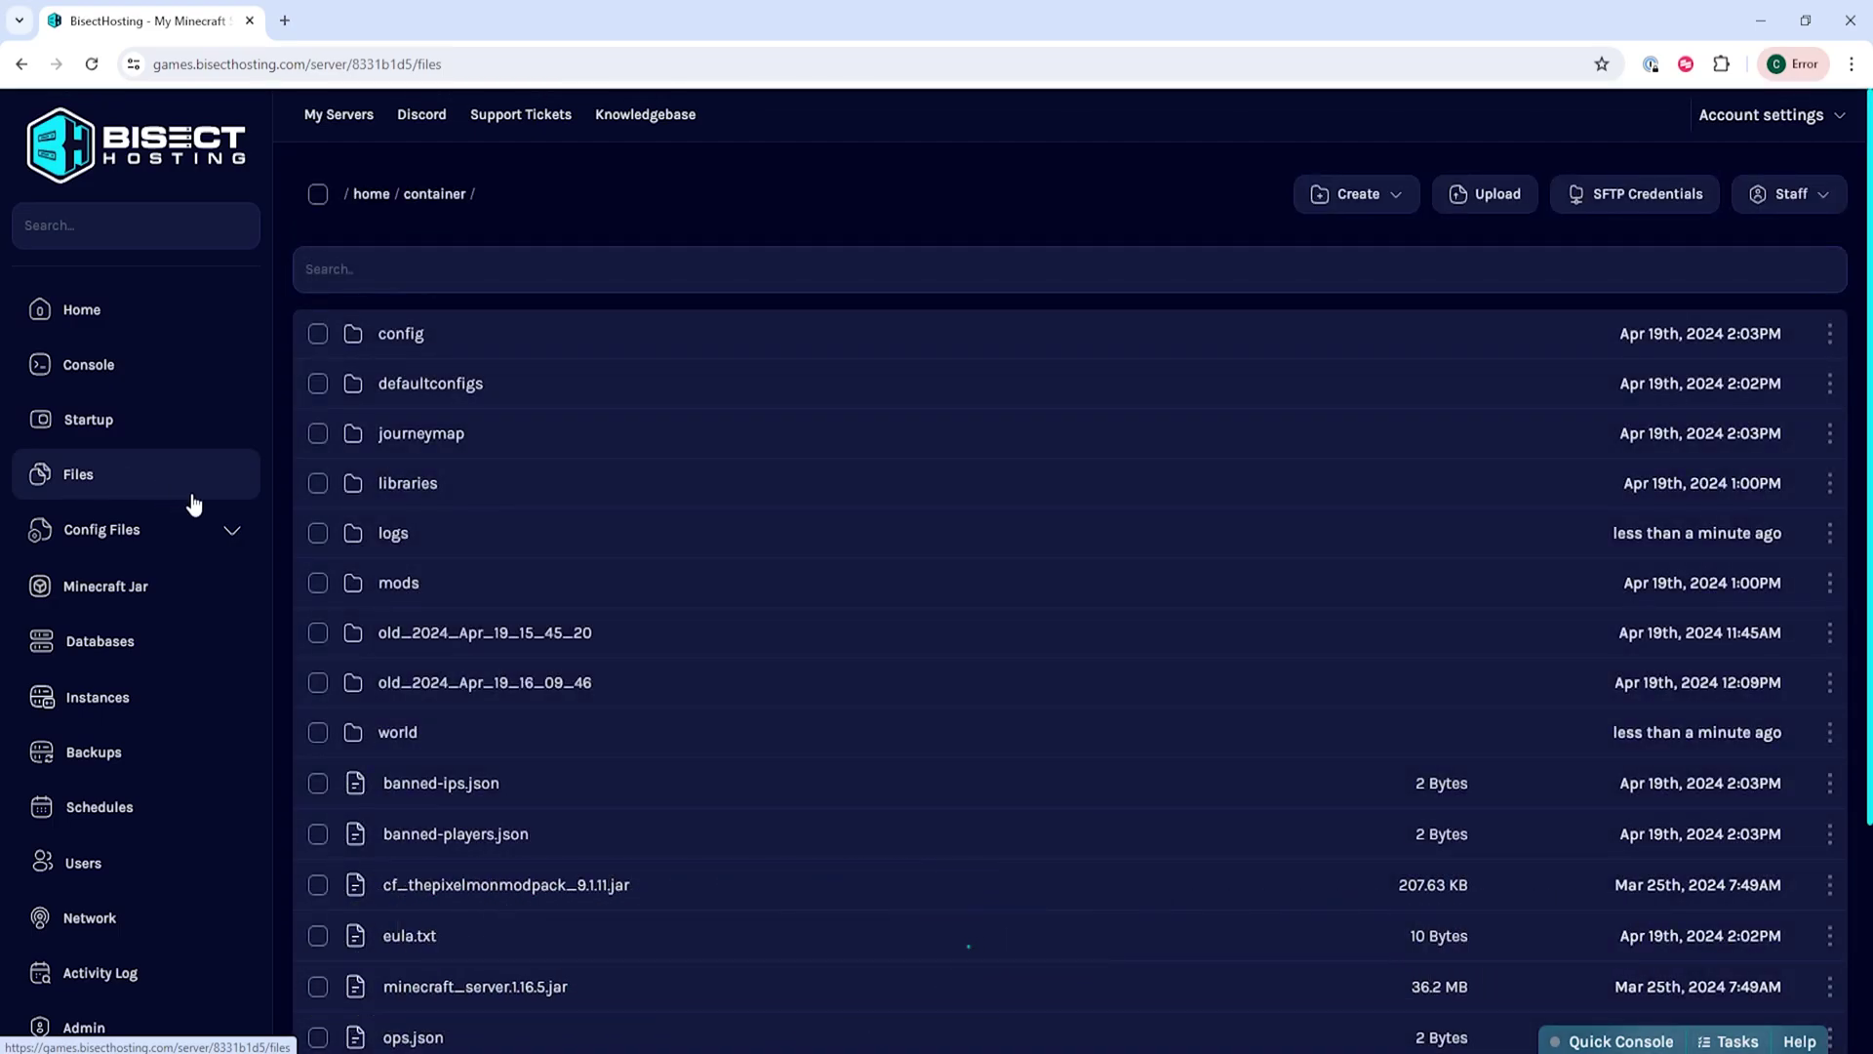
# Step: Open the server's mods folder containing Pixelmon and the other mod jars
pyautogui.click(487, 590)
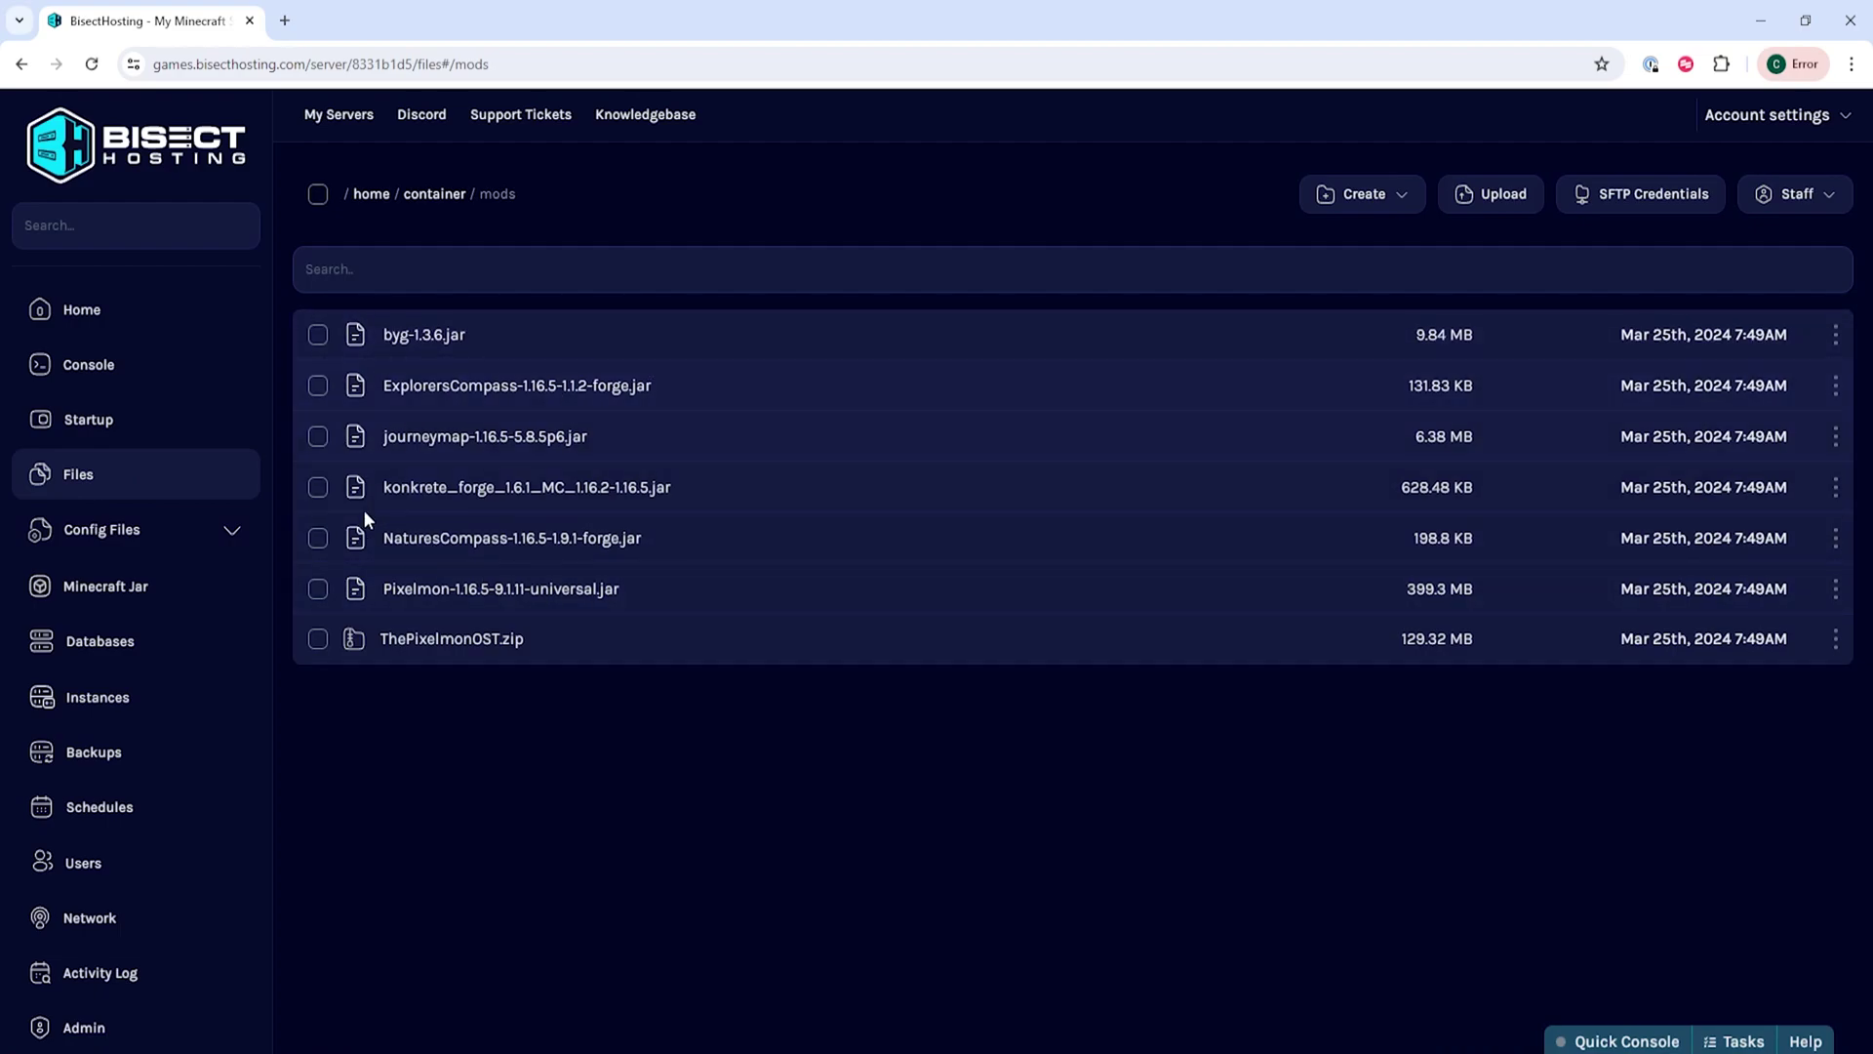
# Step: Select journeymap-1.16.5-5.8.5p6.jar and confirm its permanent deletion, leaving six files
pyautogui.click(318, 437)
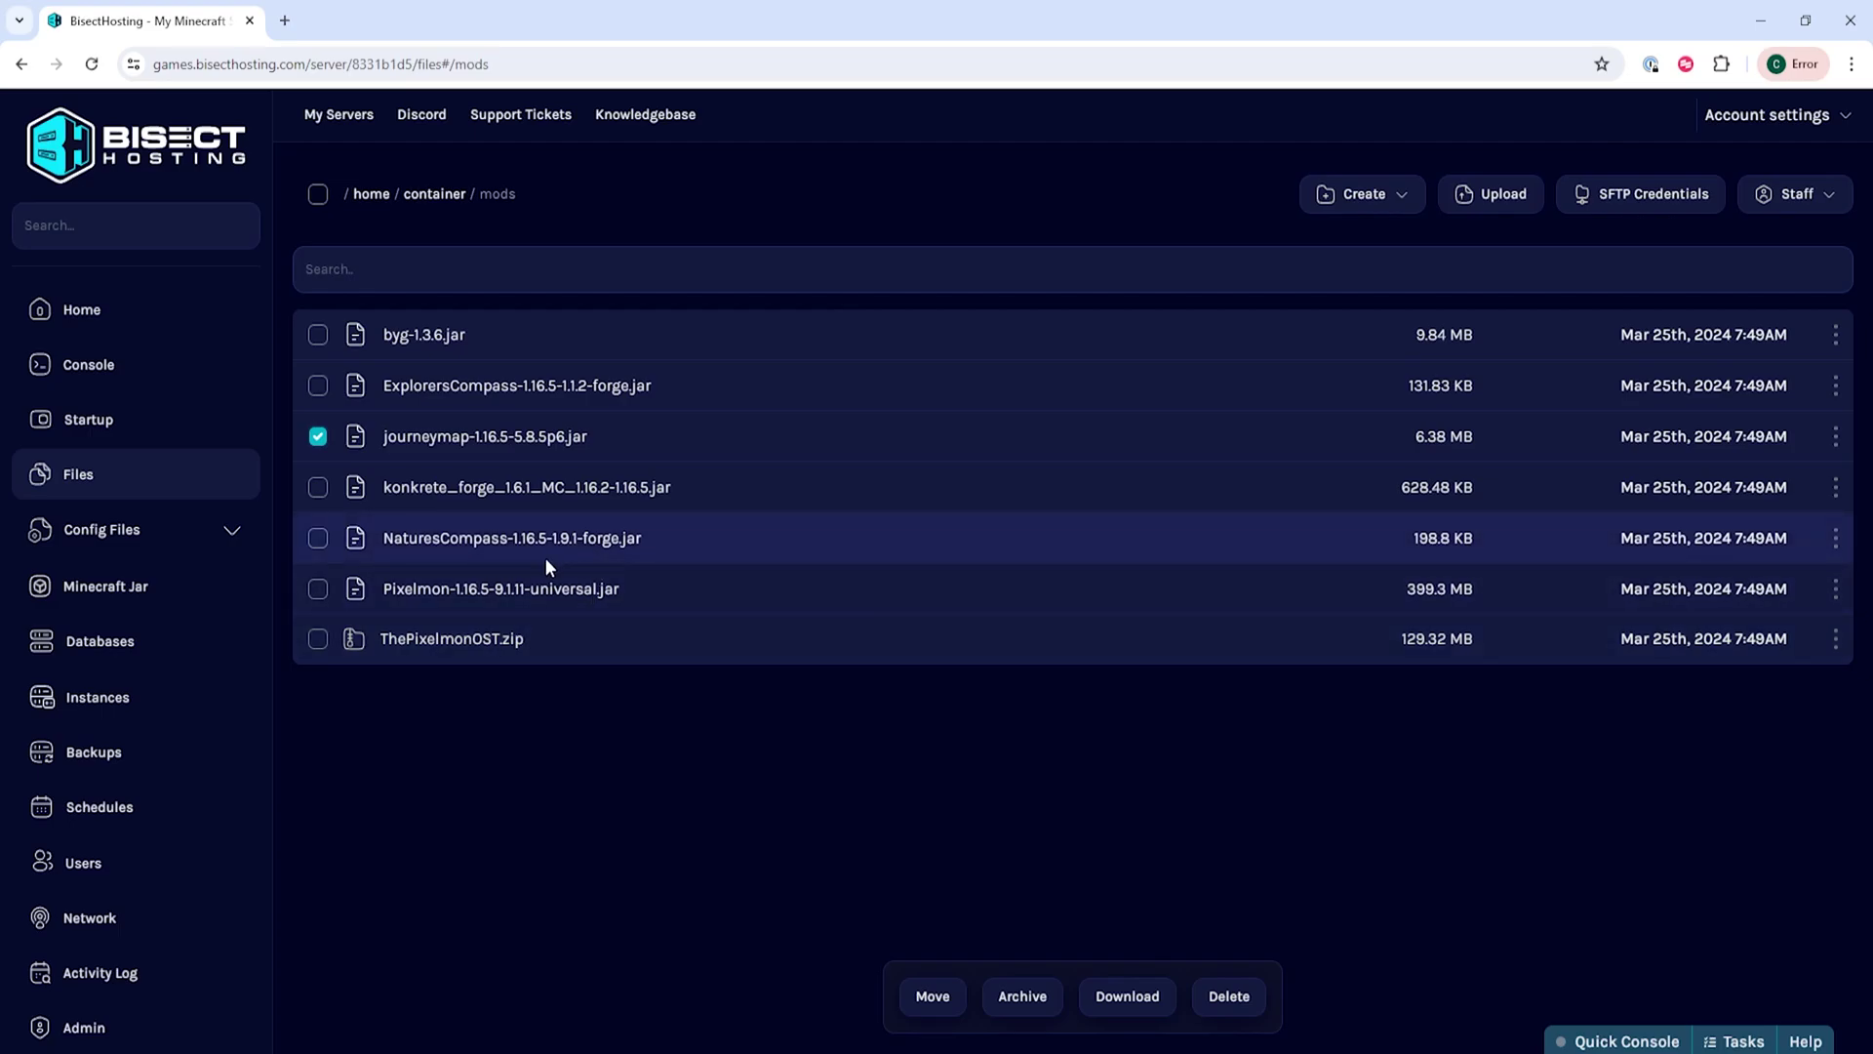
pyautogui.click(1228, 997)
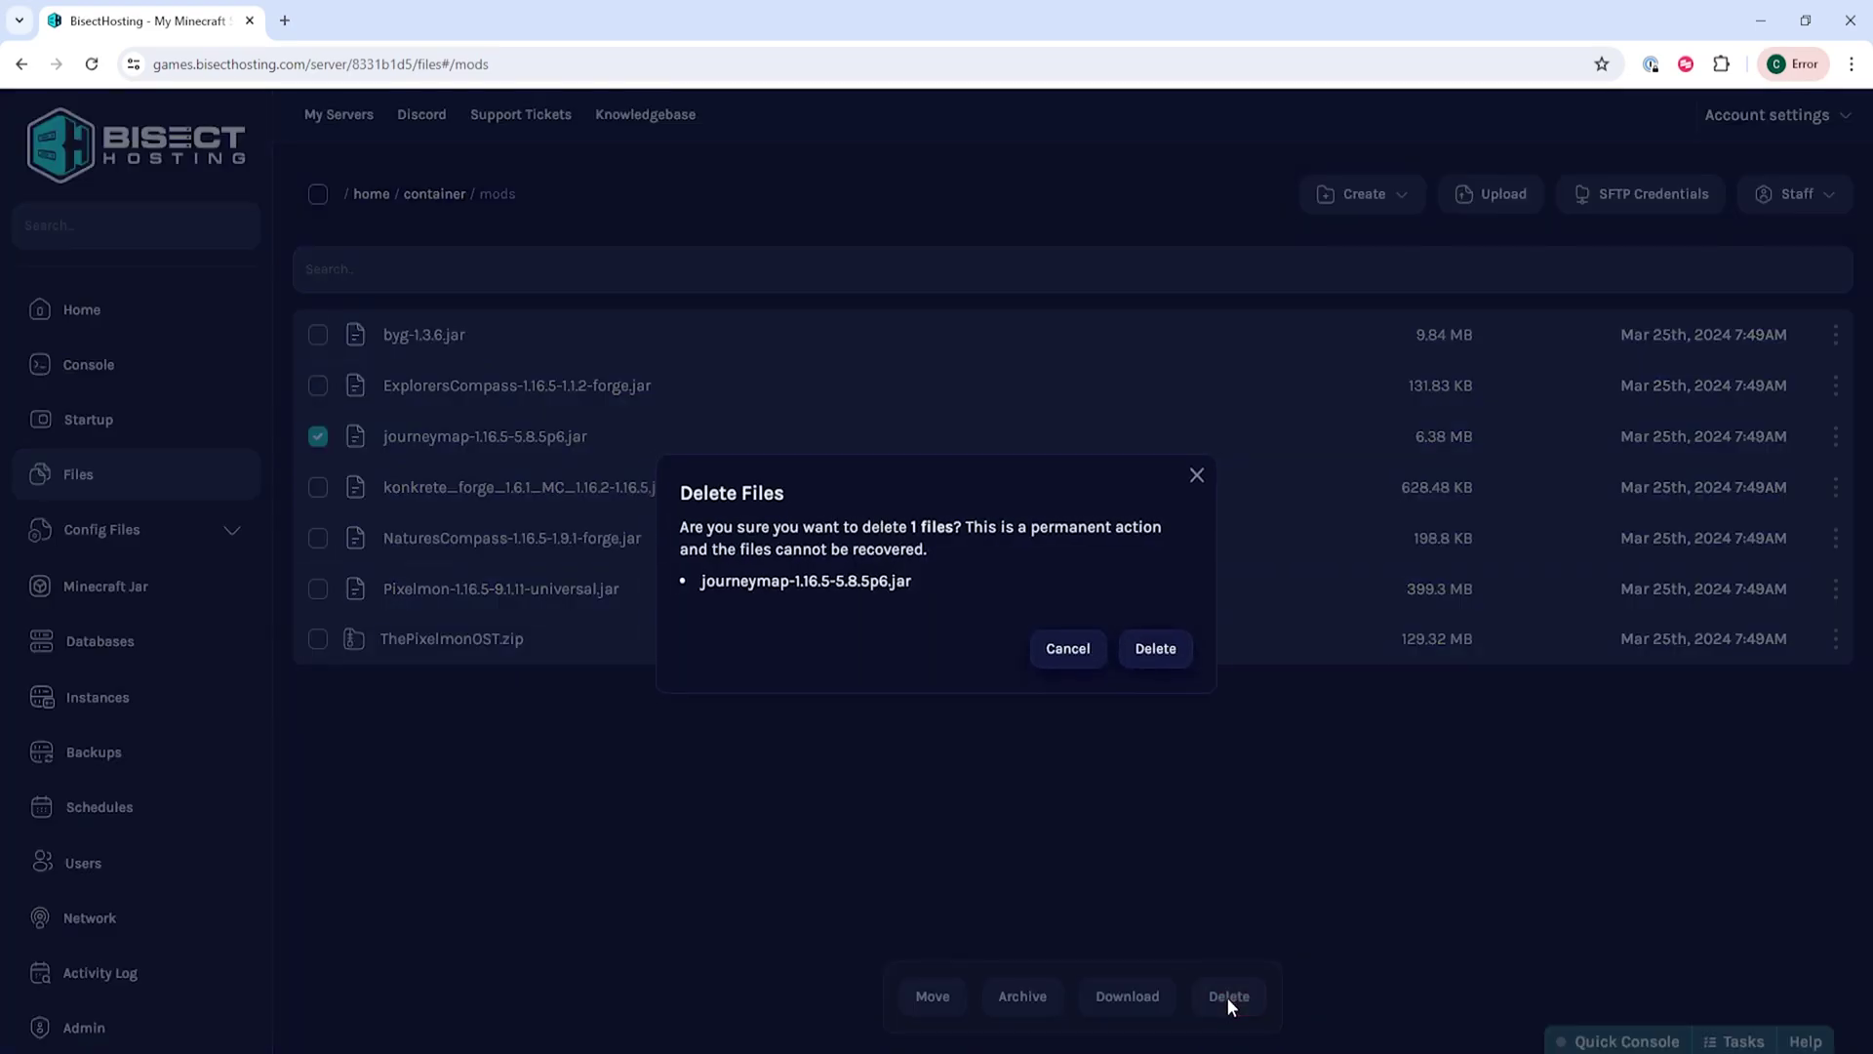
pyautogui.click(1159, 653)
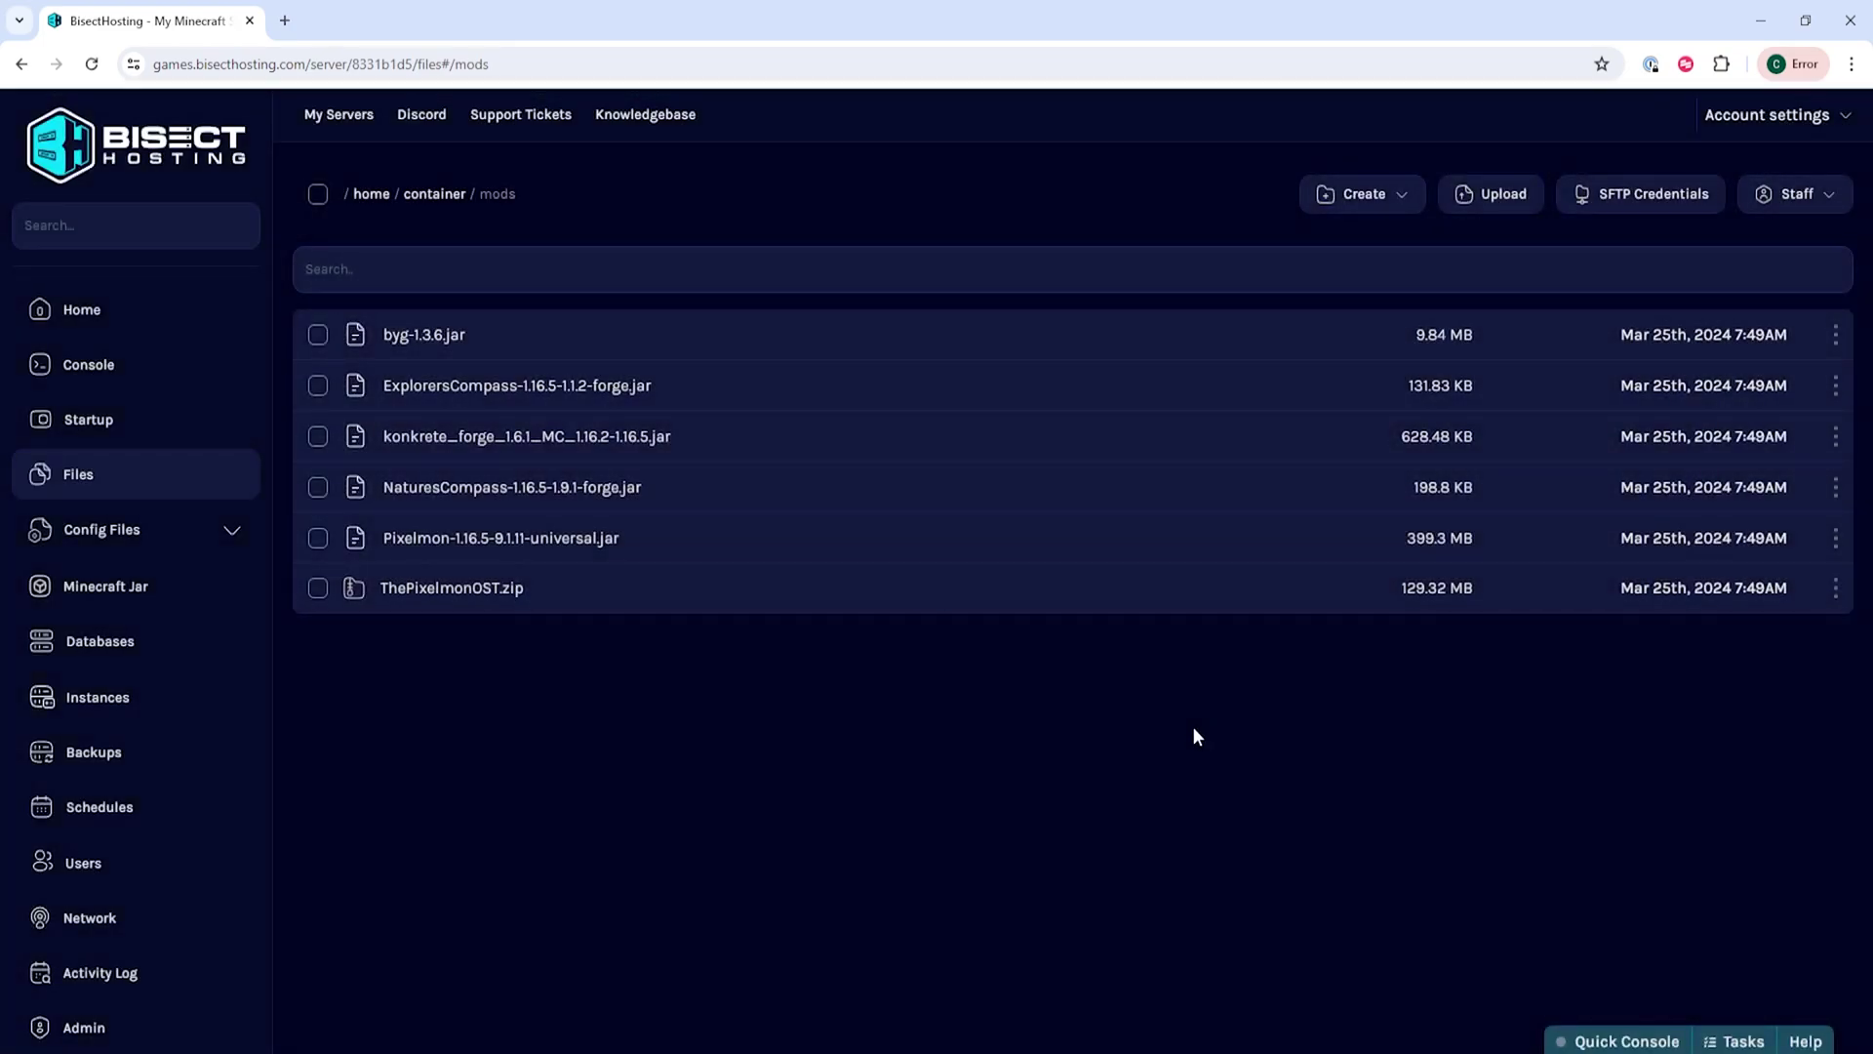
# Step: Go back to My Minecraft Server's Home overview page
pyautogui.click(136, 330)
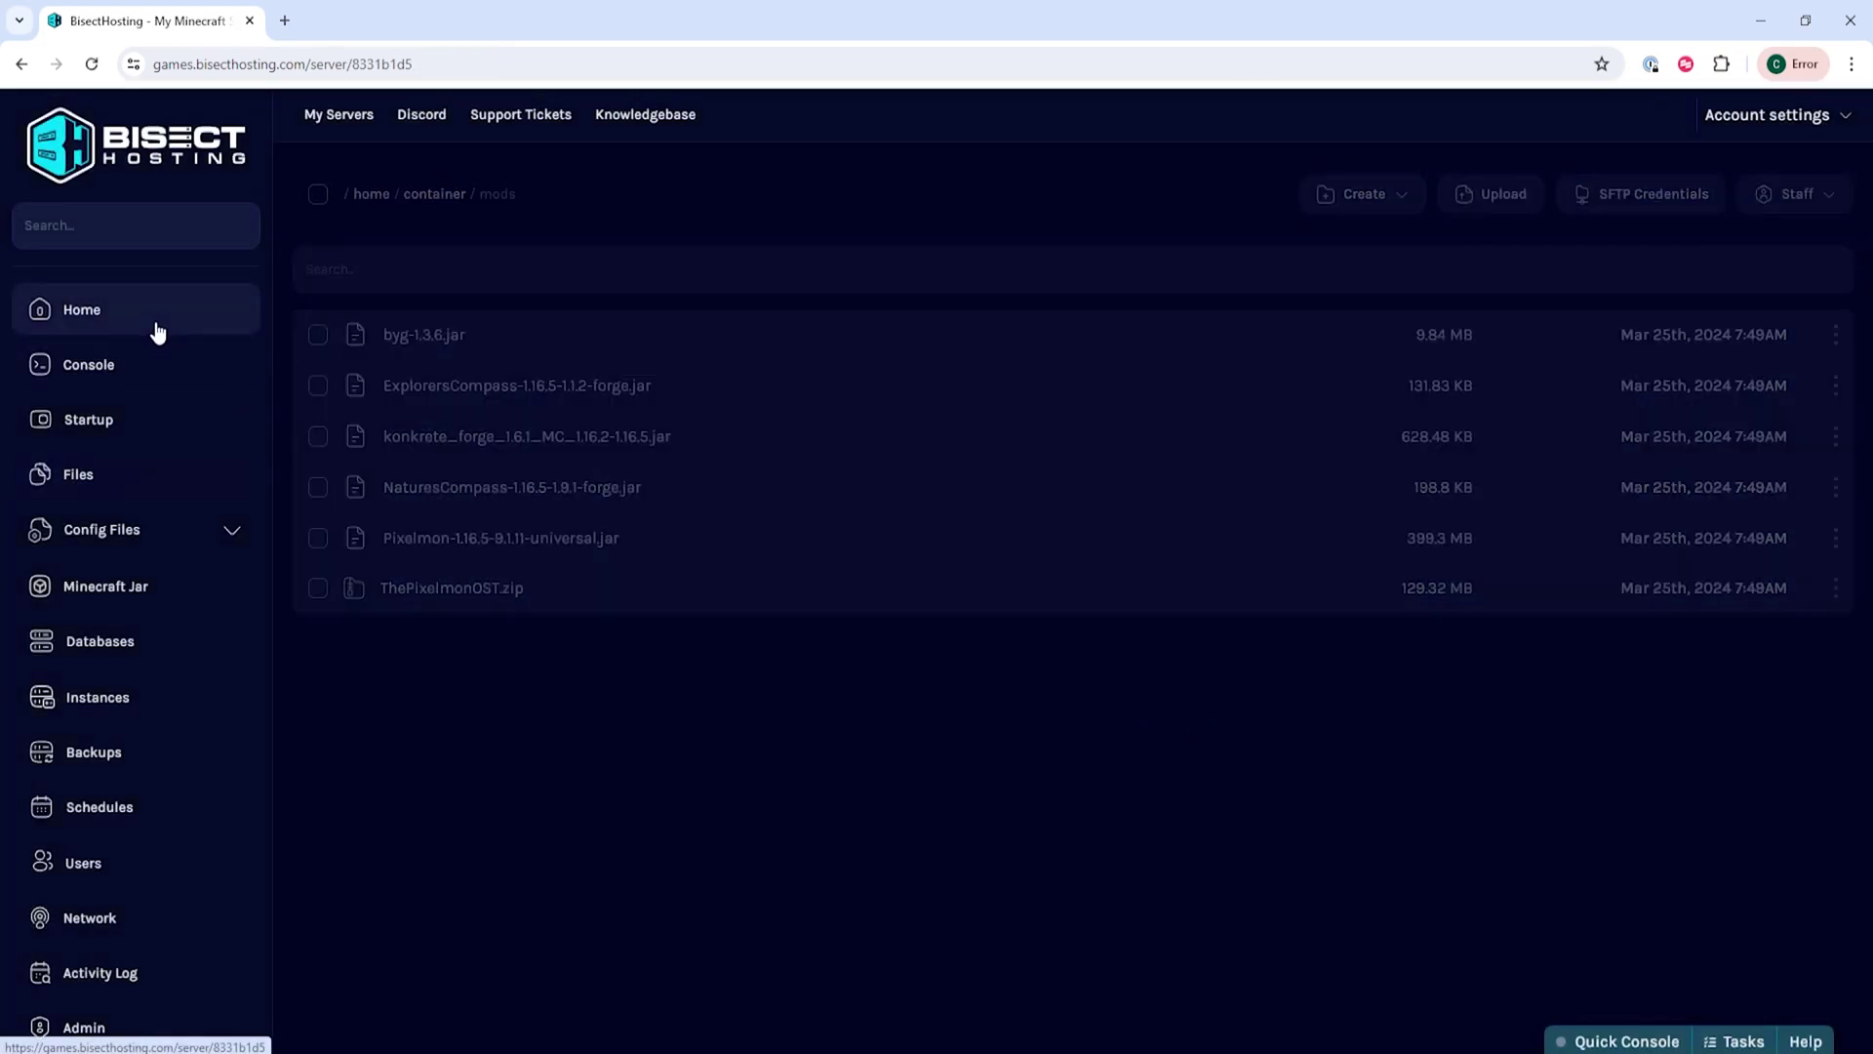